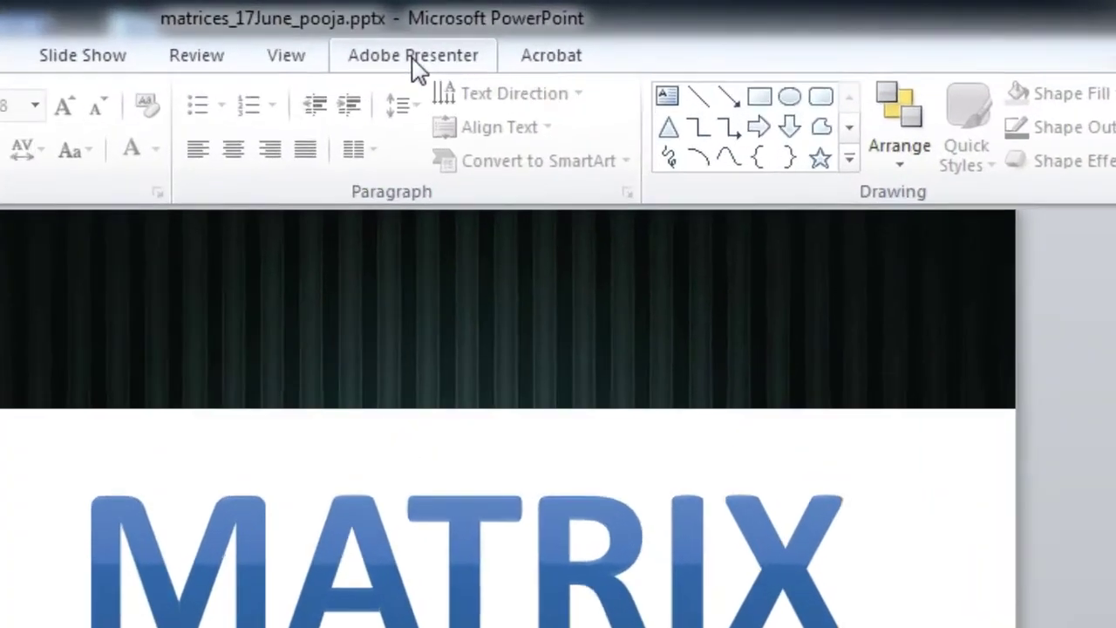
Open the Collaboration Dashboard from the Adobe Presenter tab to reach the sign-in window.
left_click(581, 30)
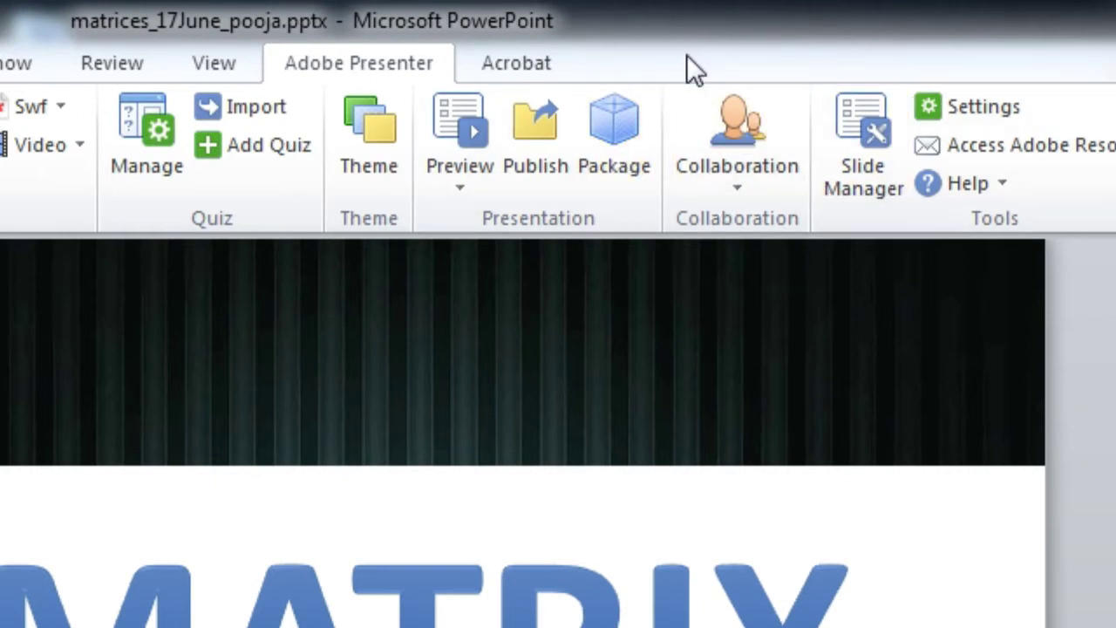
left_click(764, 183)
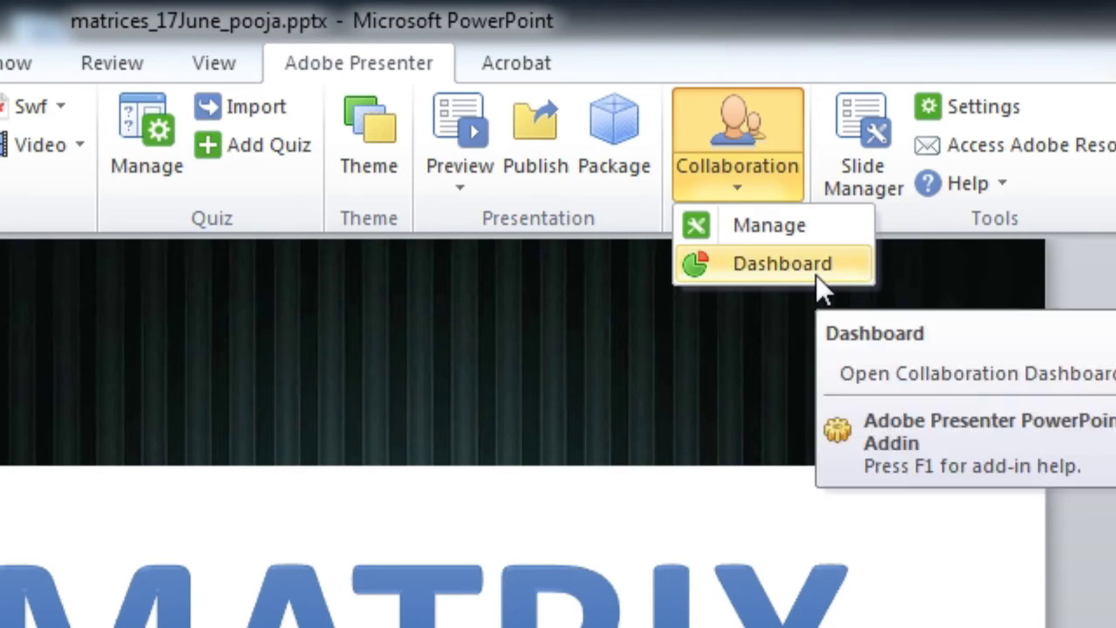
left_click(831, 259)
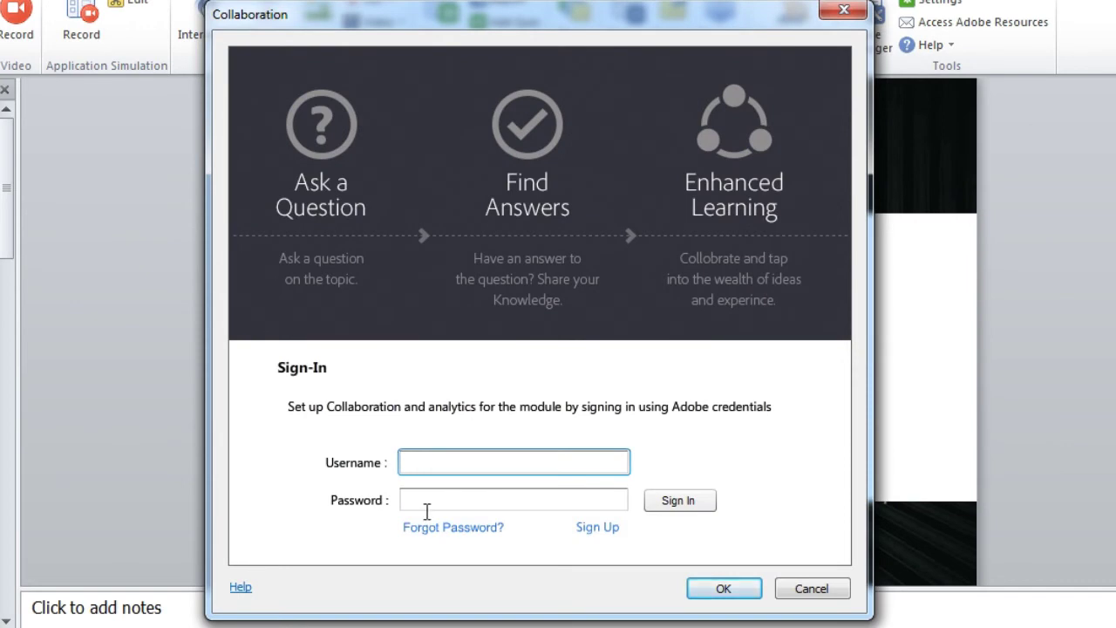
Sign in to Adobe collaboration with the account username and password.
left_click(444, 463)
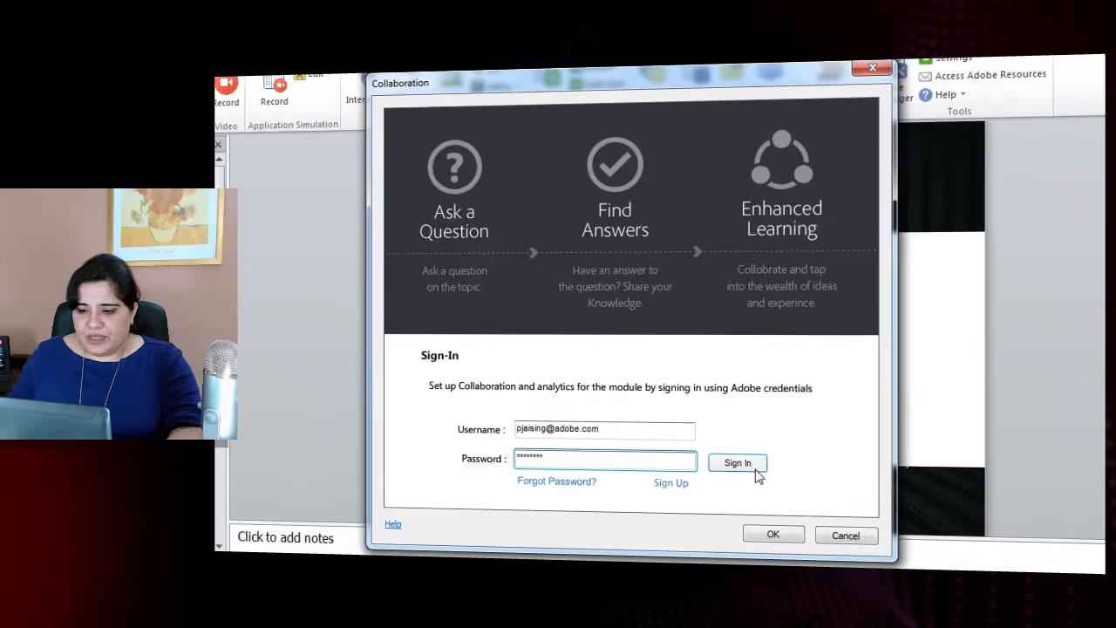
left_click(706, 494)
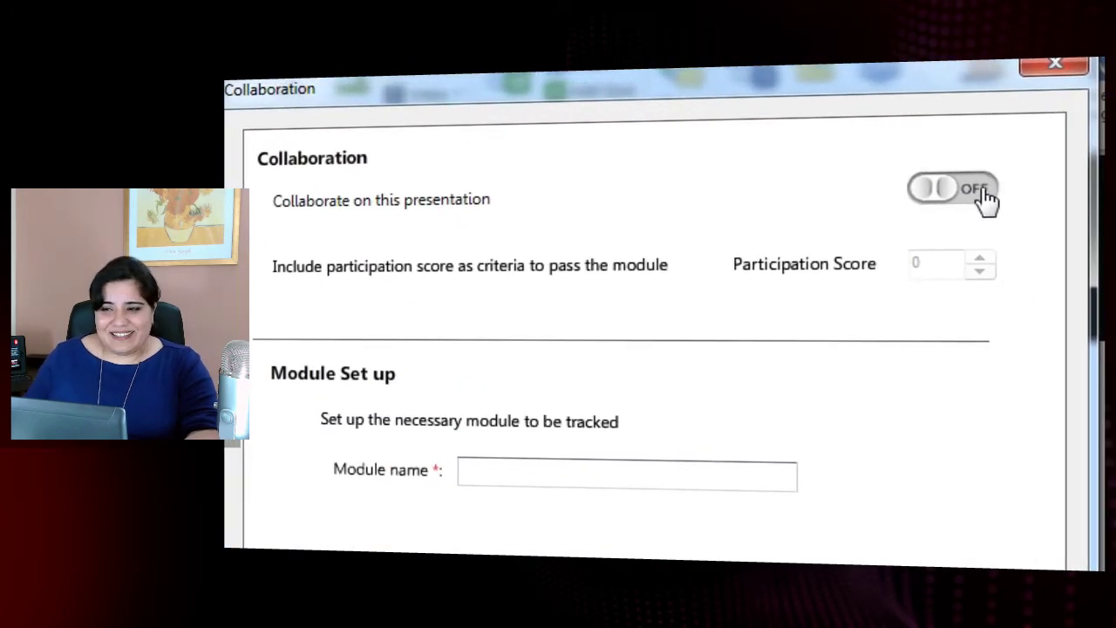
Switch 'Collaborate on this presentation' from OFF to ON.
left_click(984, 193)
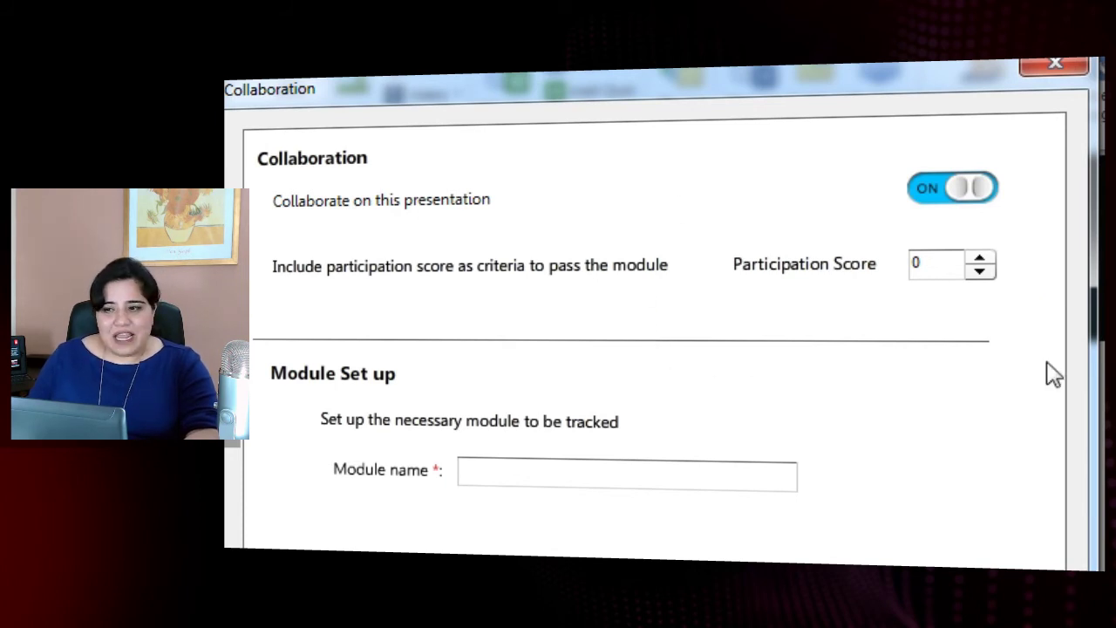
Set participation score 20 and module name 'Matrix', then save and acknowledge the ALS widget notice.
double_click(930, 265)
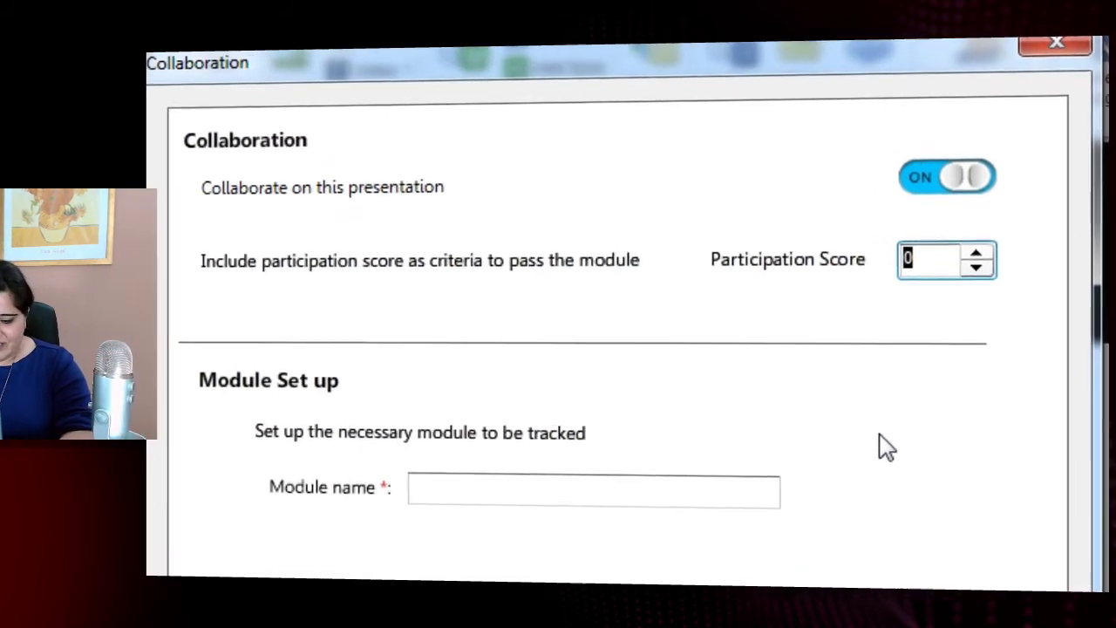
type("20")
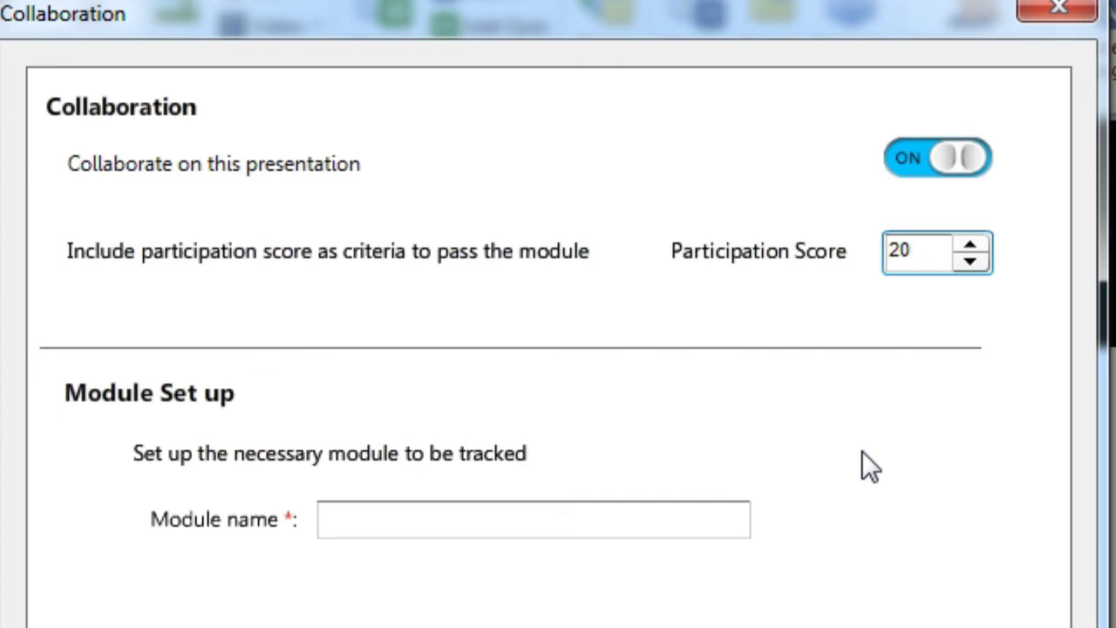
left_click(576, 516)
type("Ma")
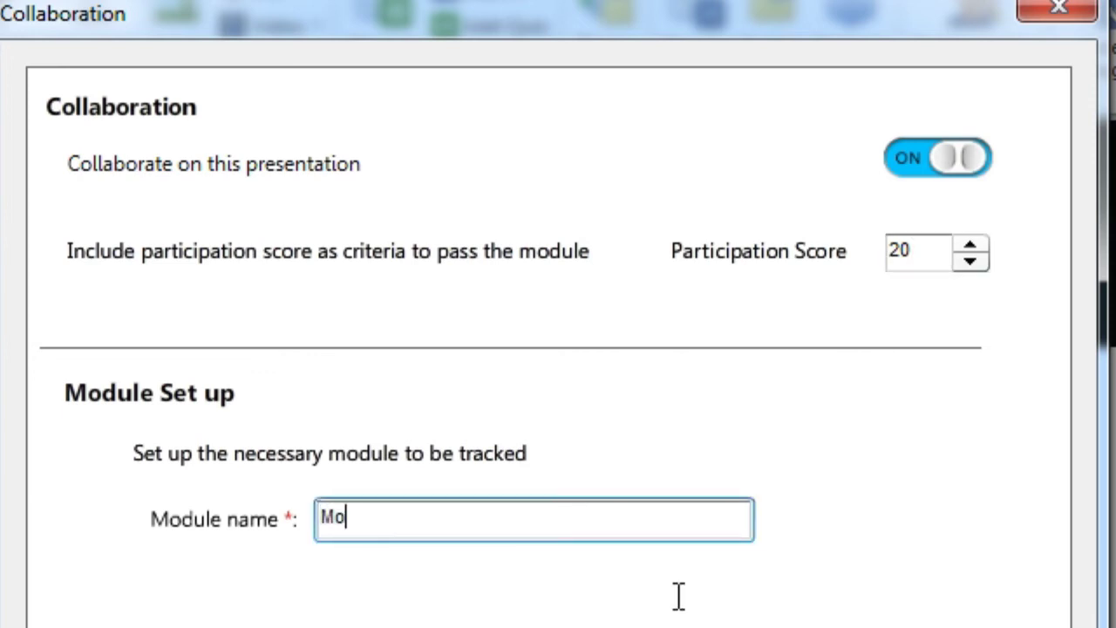
type("trix")
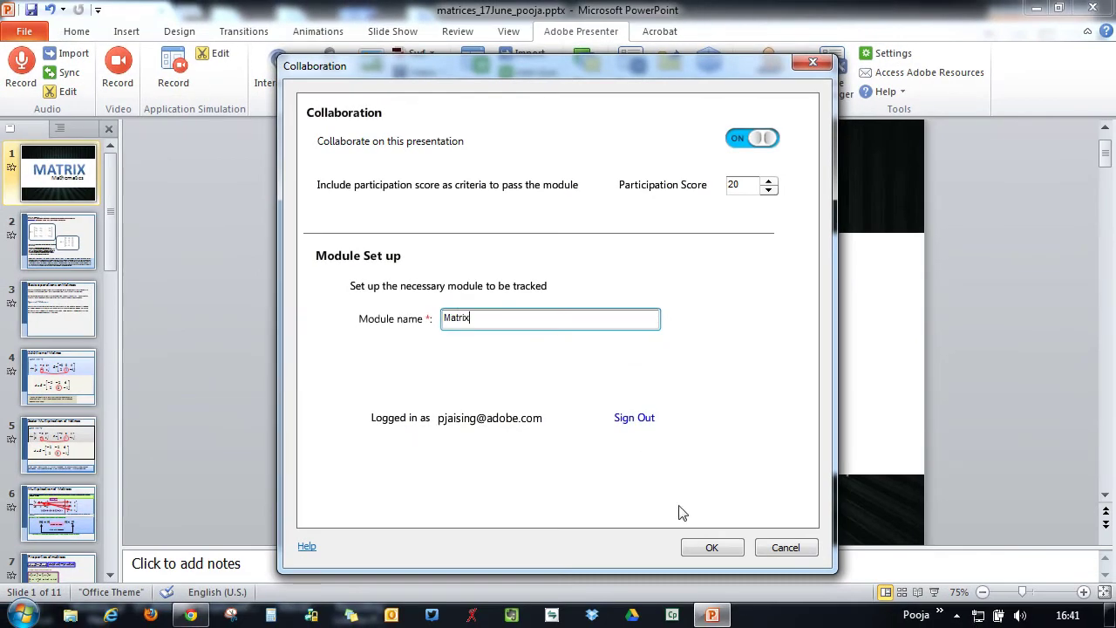
left_click(711, 548)
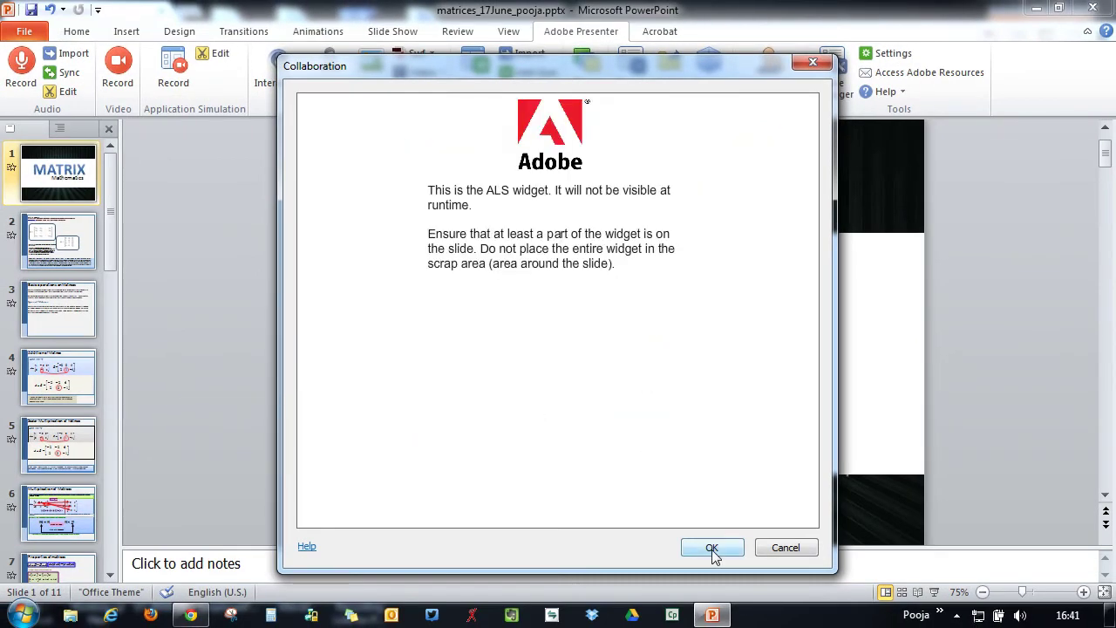
left_click(712, 548)
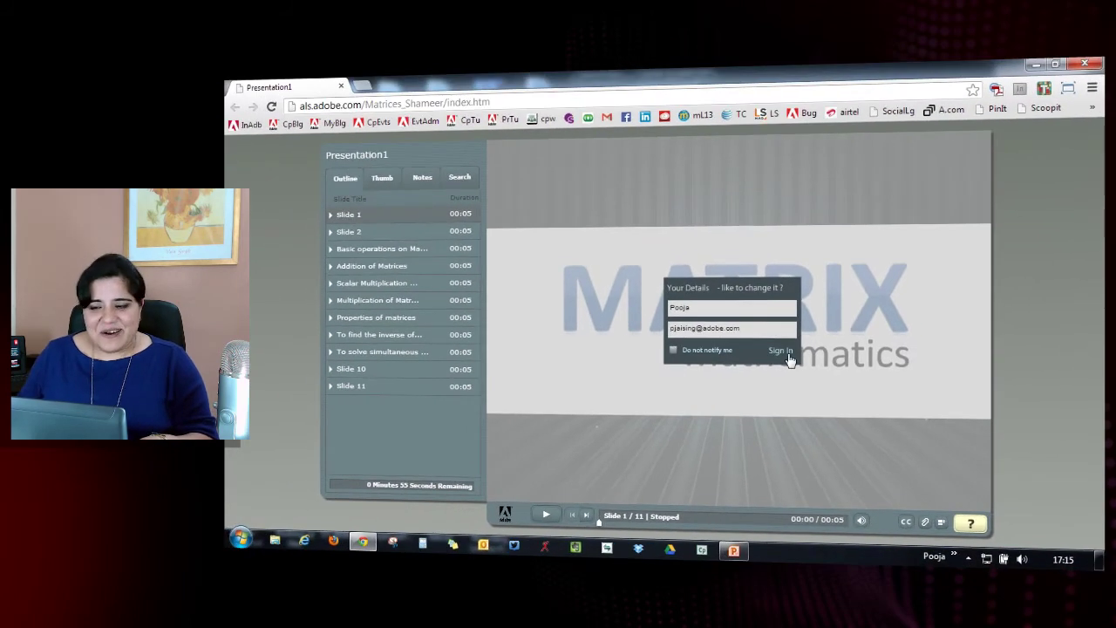
Sign in with the prefilled viewer details and pause slide 1 at 00:04.
left_click(780, 352)
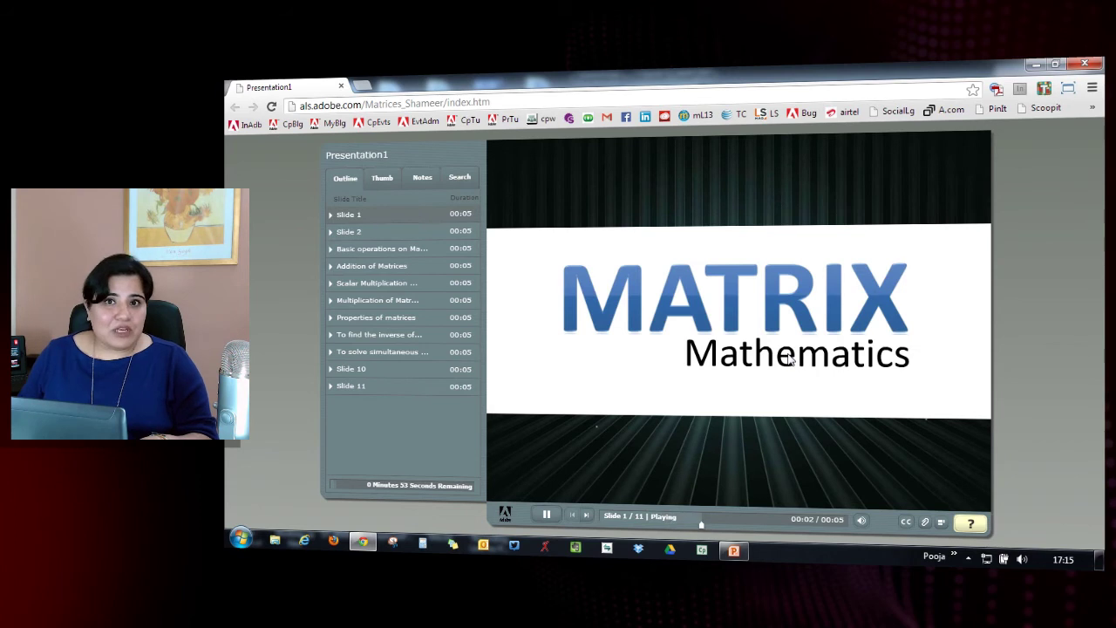
left_click(547, 517)
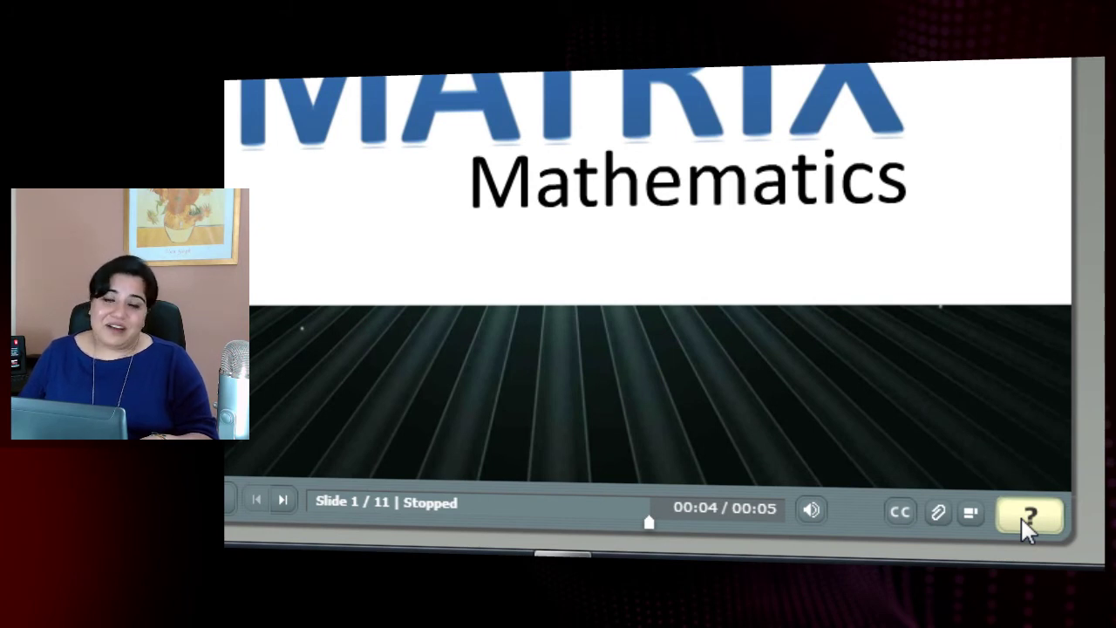
Type the question 'What is a Matrix?' in the question panel and continue to posting.
left_click(1031, 515)
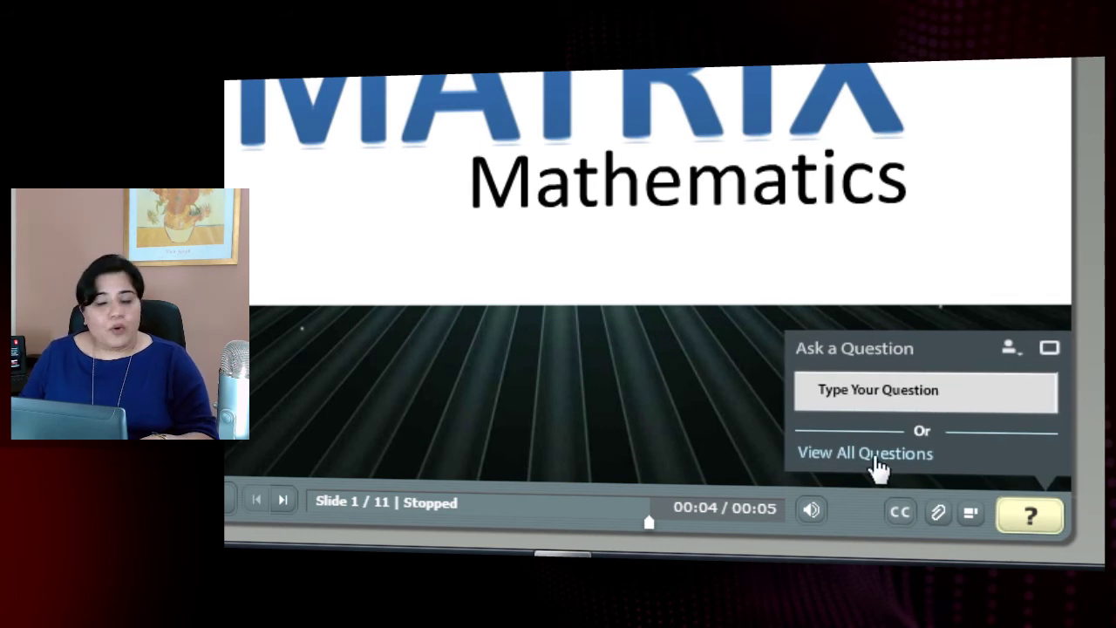
left_click(885, 403)
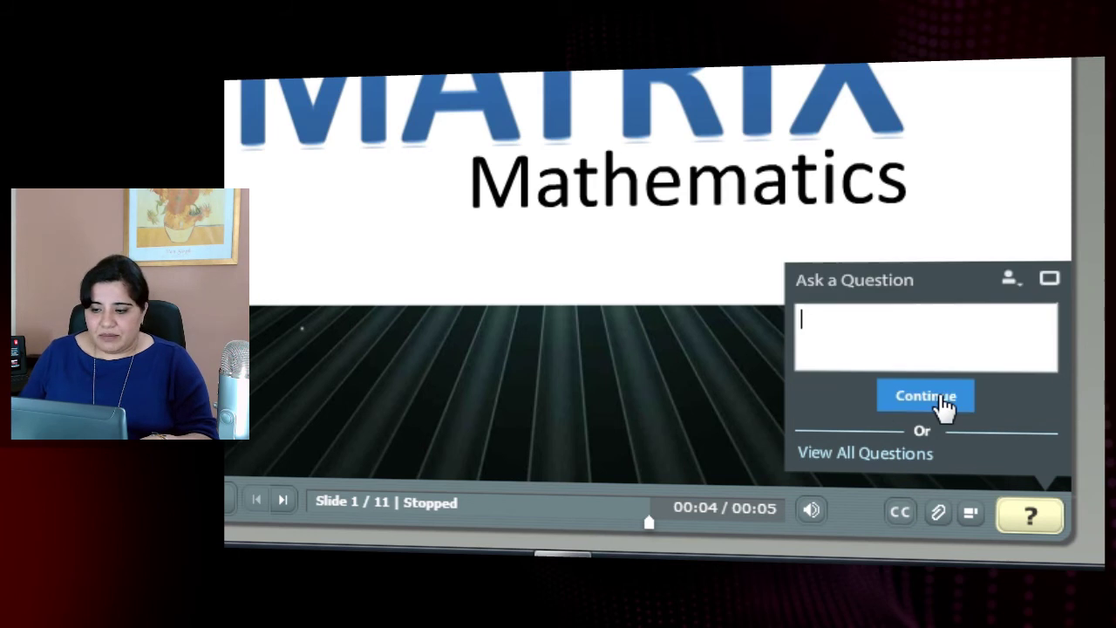
type("What ")
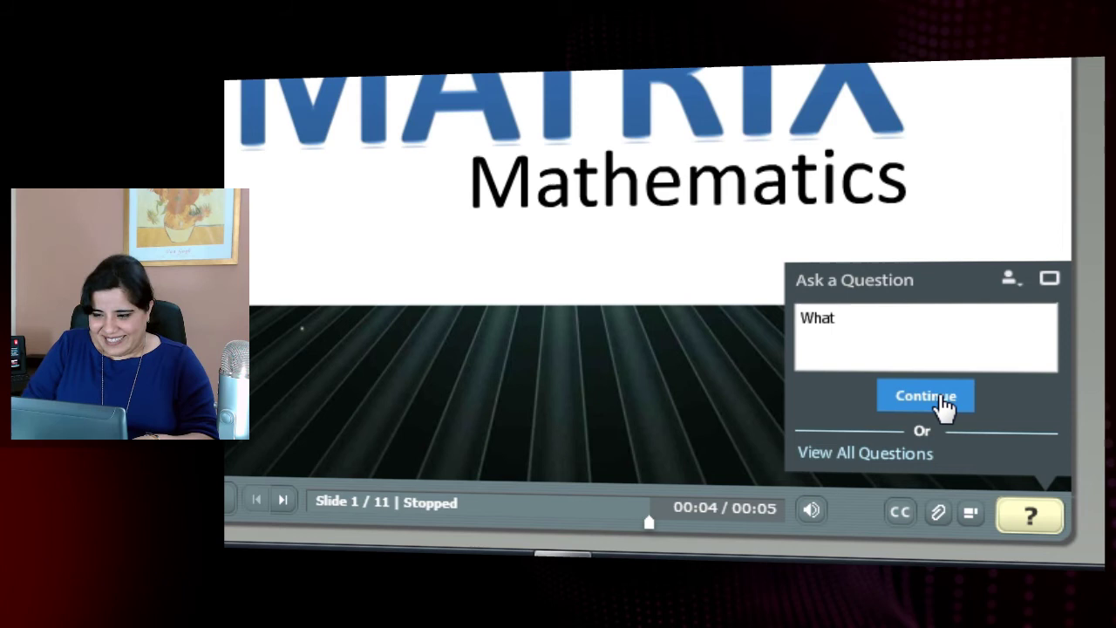
type("is a")
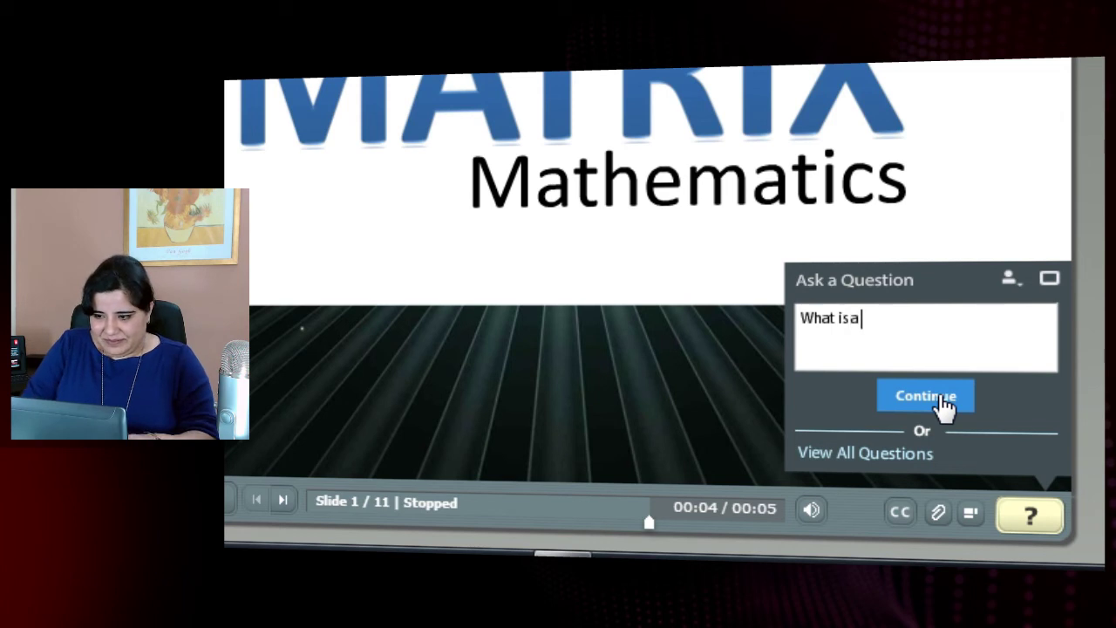
type(" Matr")
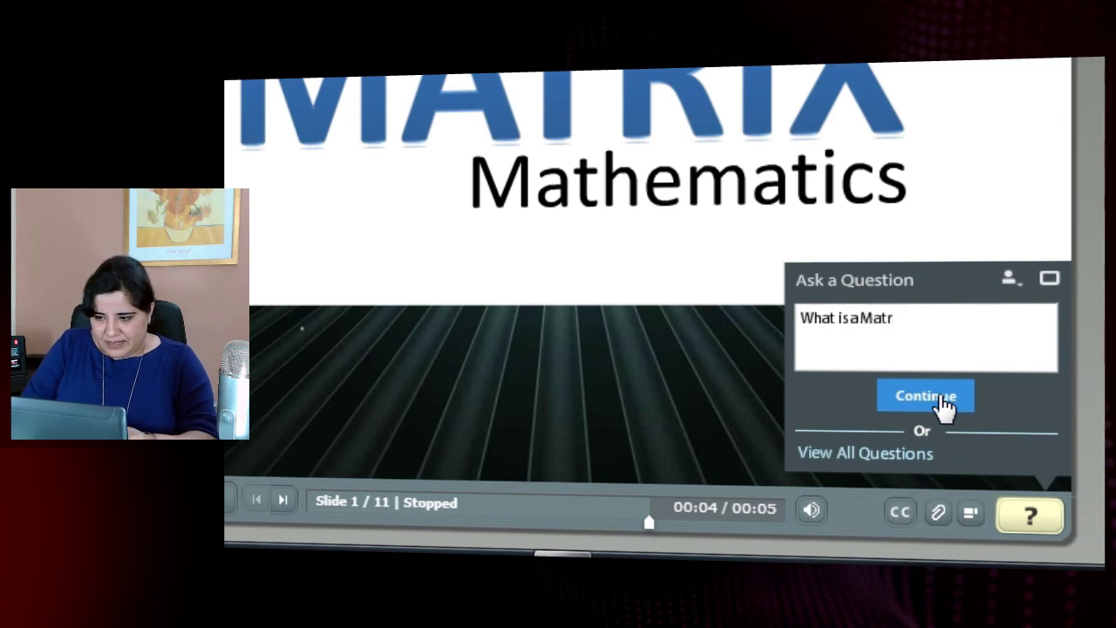
type("ix?")
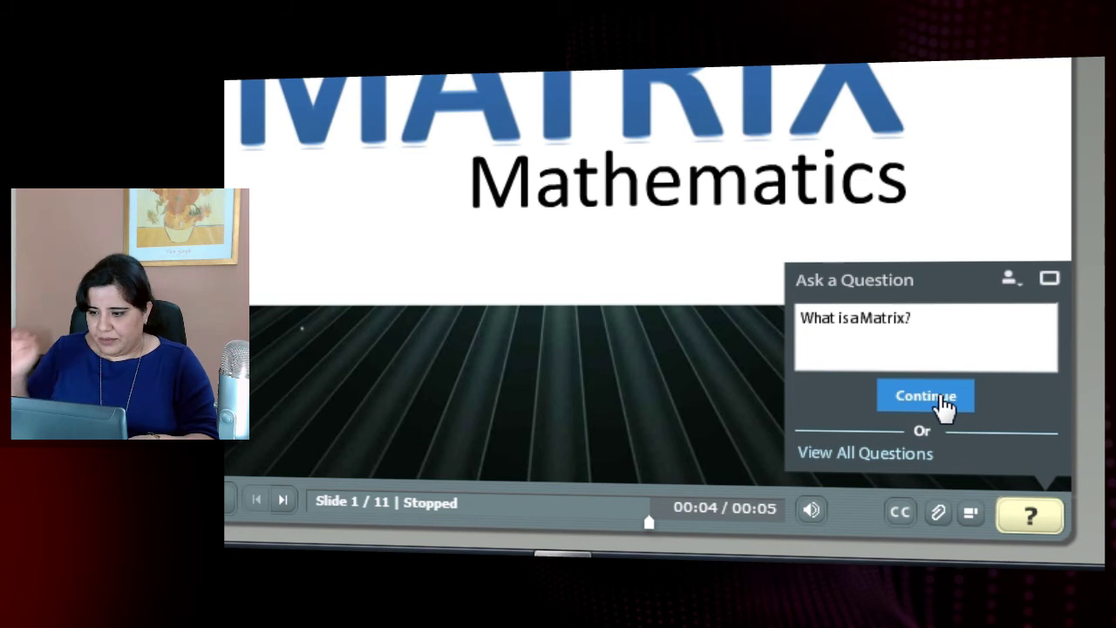
left_click(945, 404)
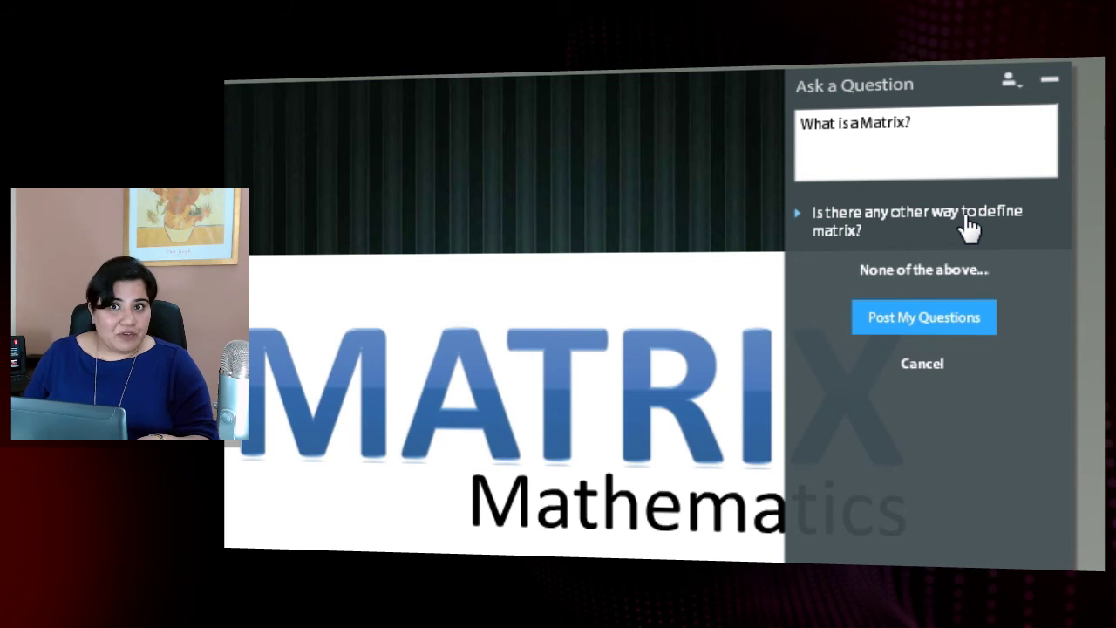
Post 'What is a Matrix?' and answer it with 'This is my answer...'.
left_click(922, 319)
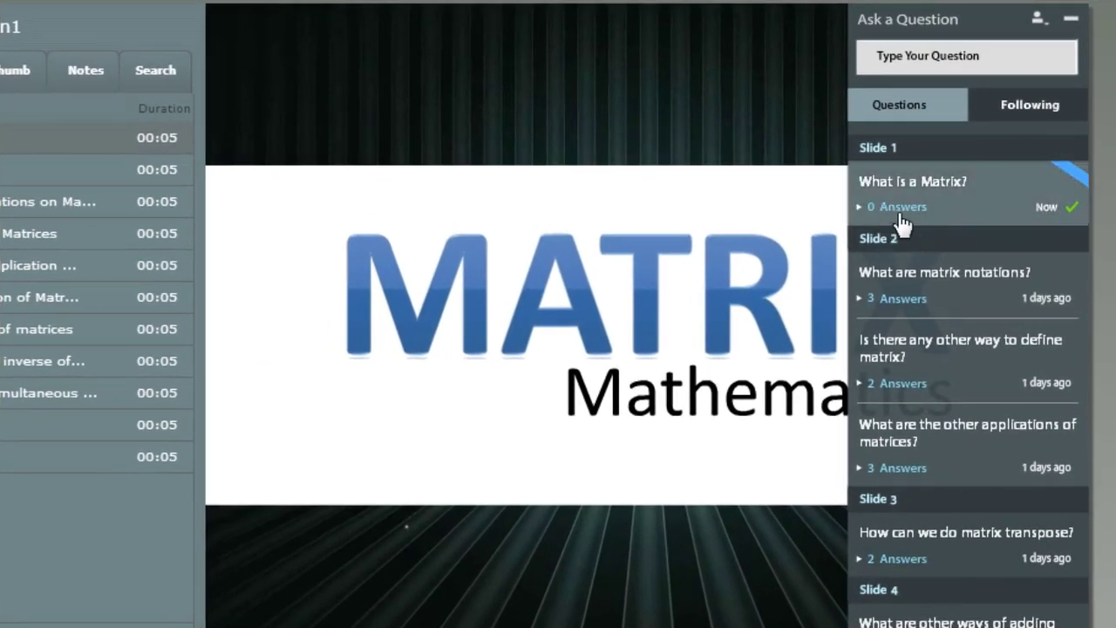
left_click(934, 187)
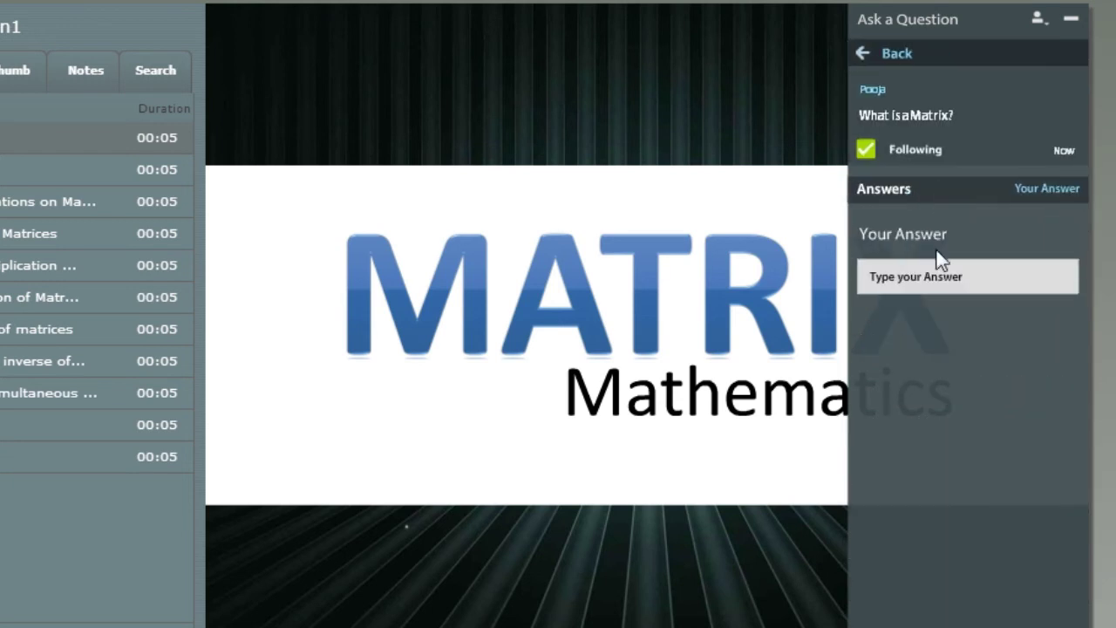
left_click(930, 278)
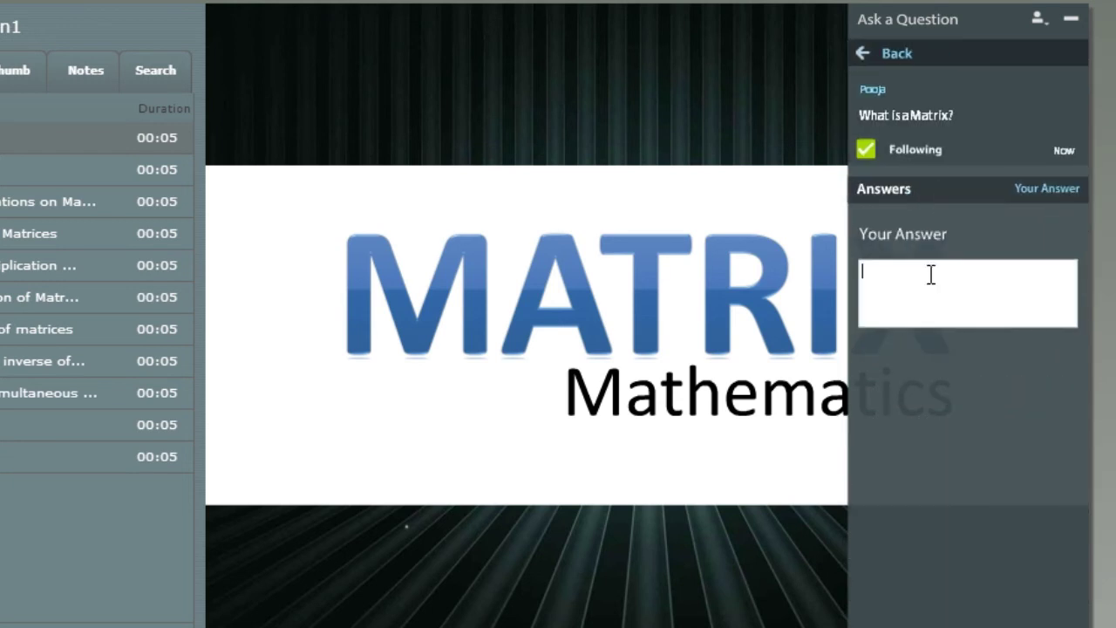
type("This is my answer...")
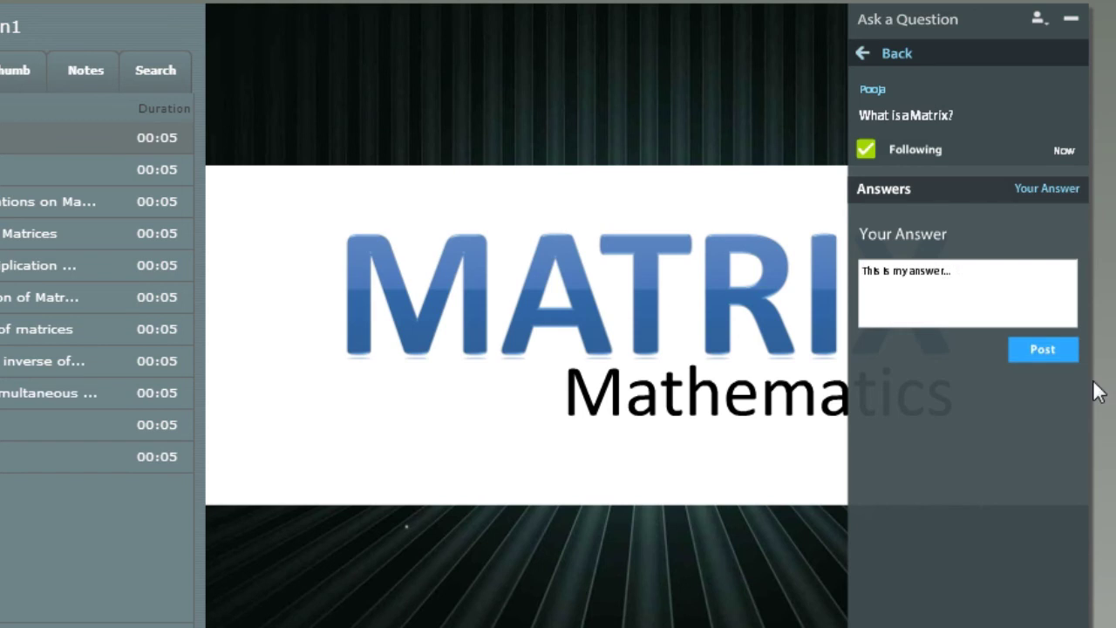
left_click(1051, 359)
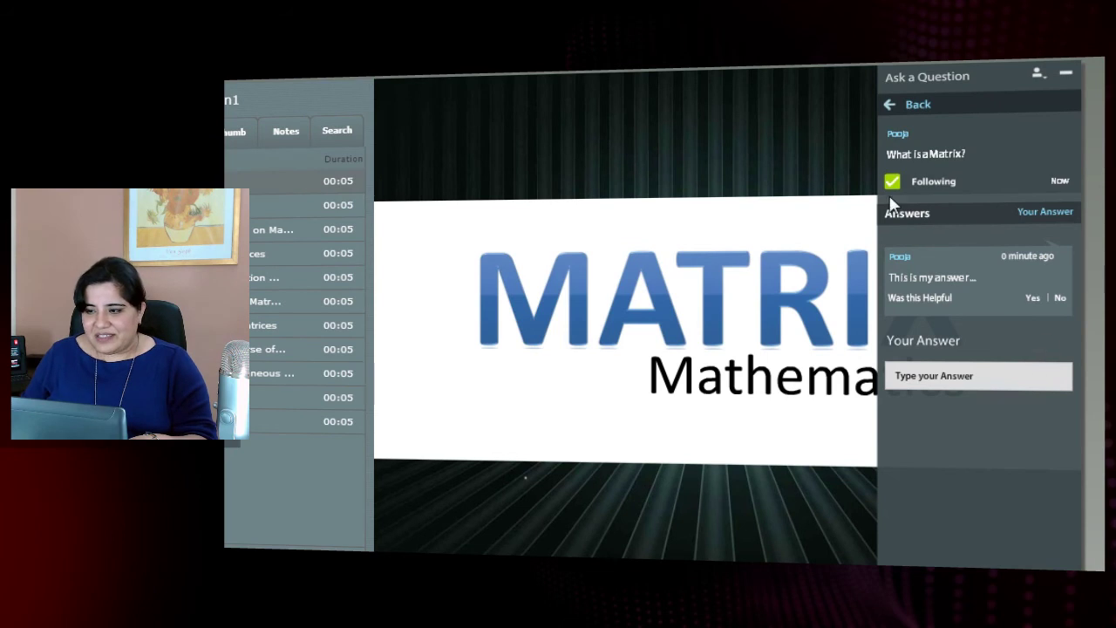
Follow 'What are matrix notations?' and rate its first answer as helpful.
left_click(925, 106)
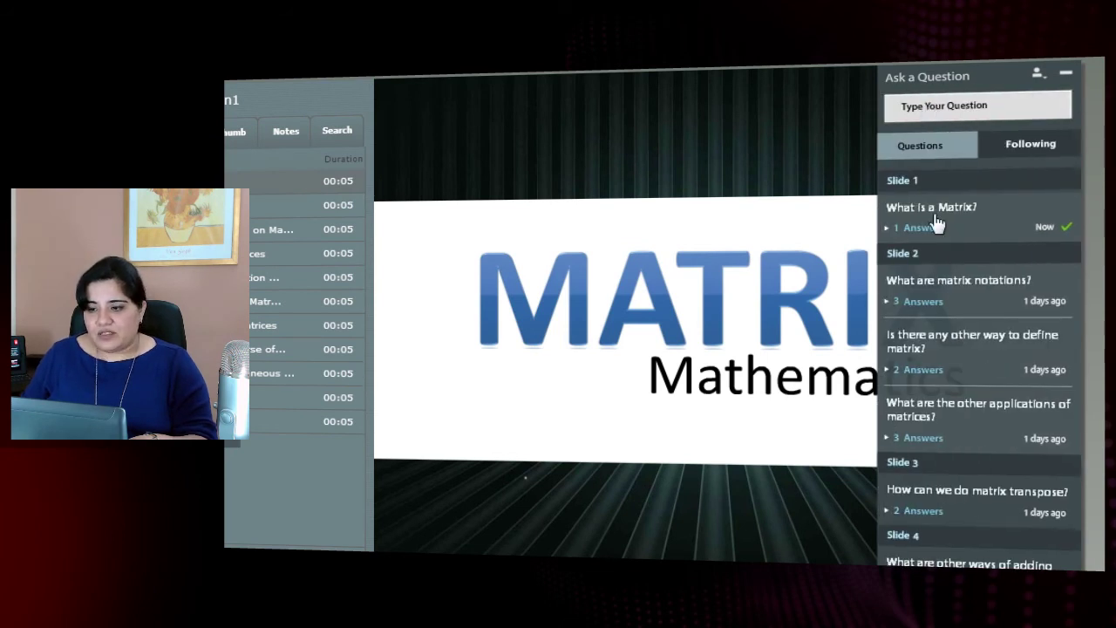
left_click(984, 288)
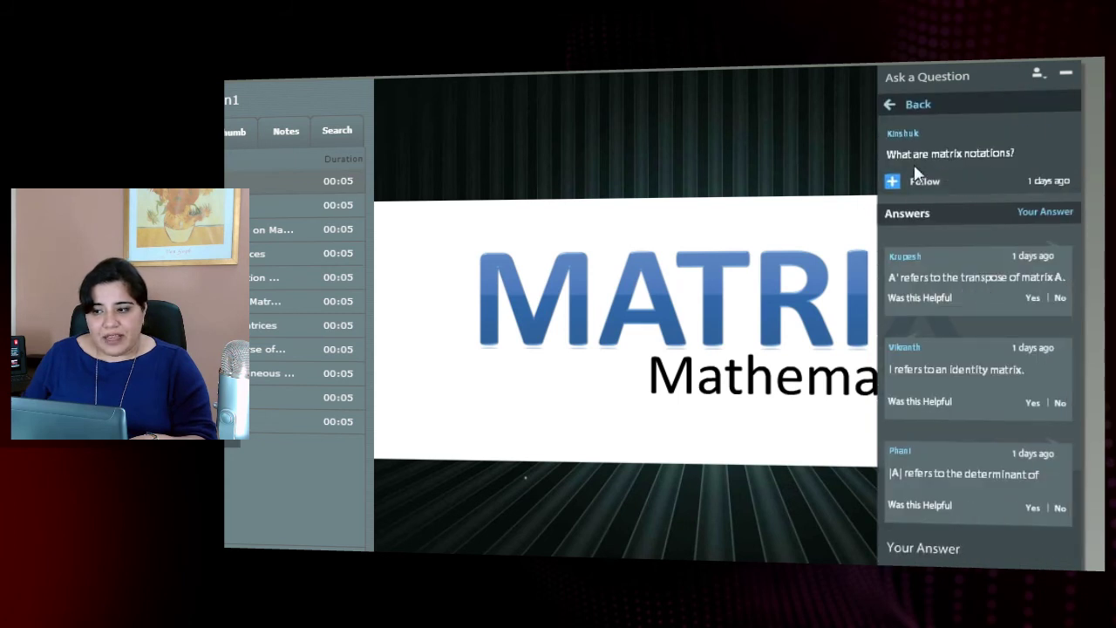
left_click(894, 182)
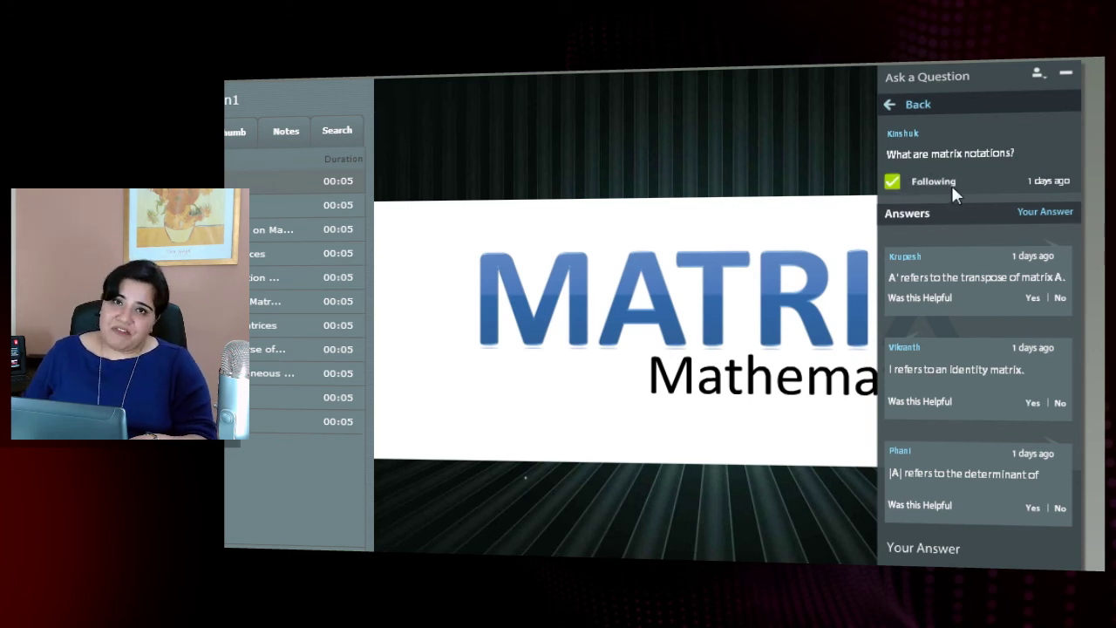
left_click(920, 106)
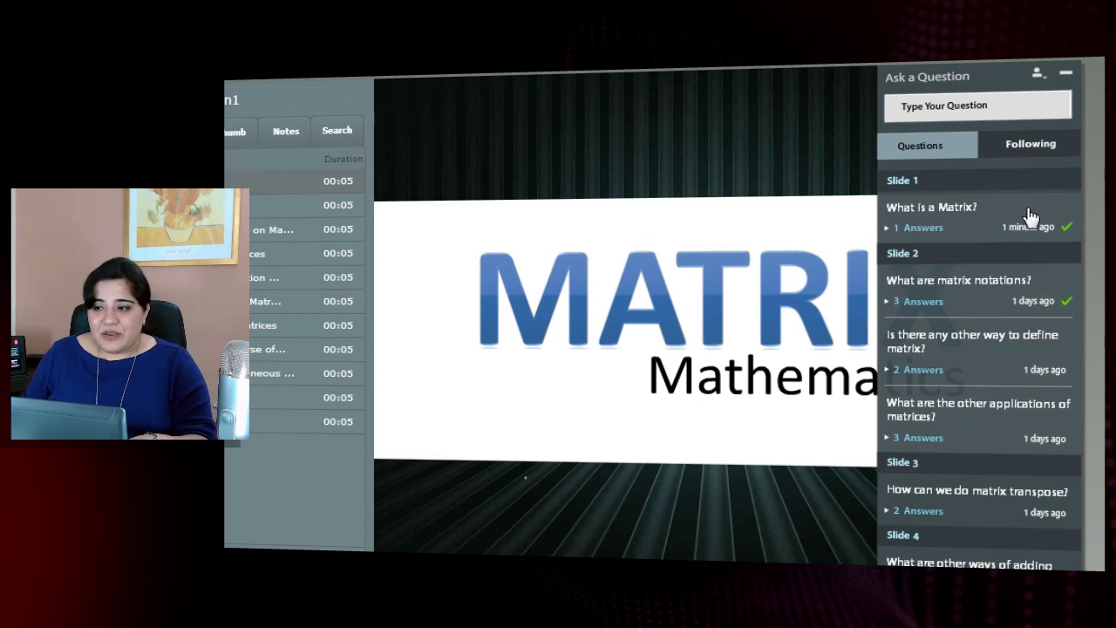
left_click(968, 290)
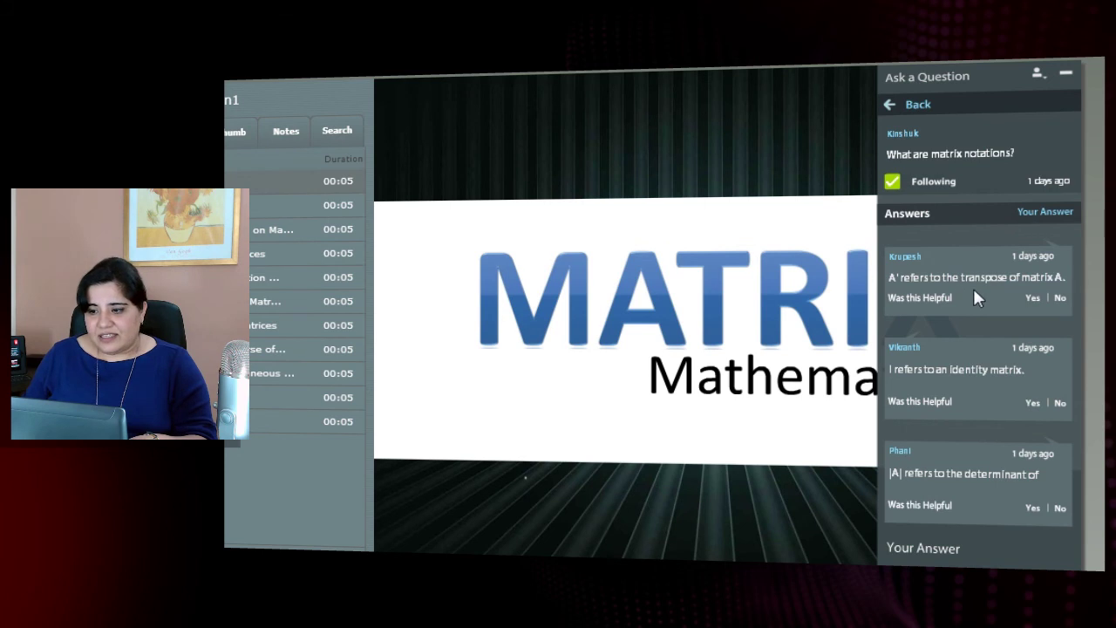
left_click(1032, 299)
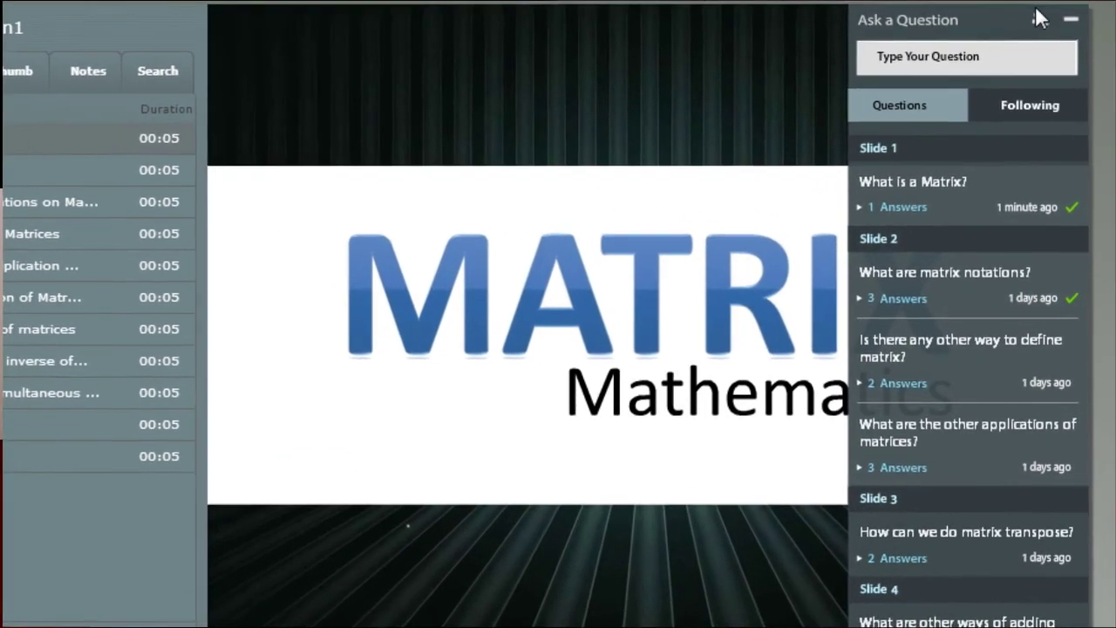
Paste and post the answer 'I don't think there's any other way...' to the define-matrix question.
mouse_move(1040, 26)
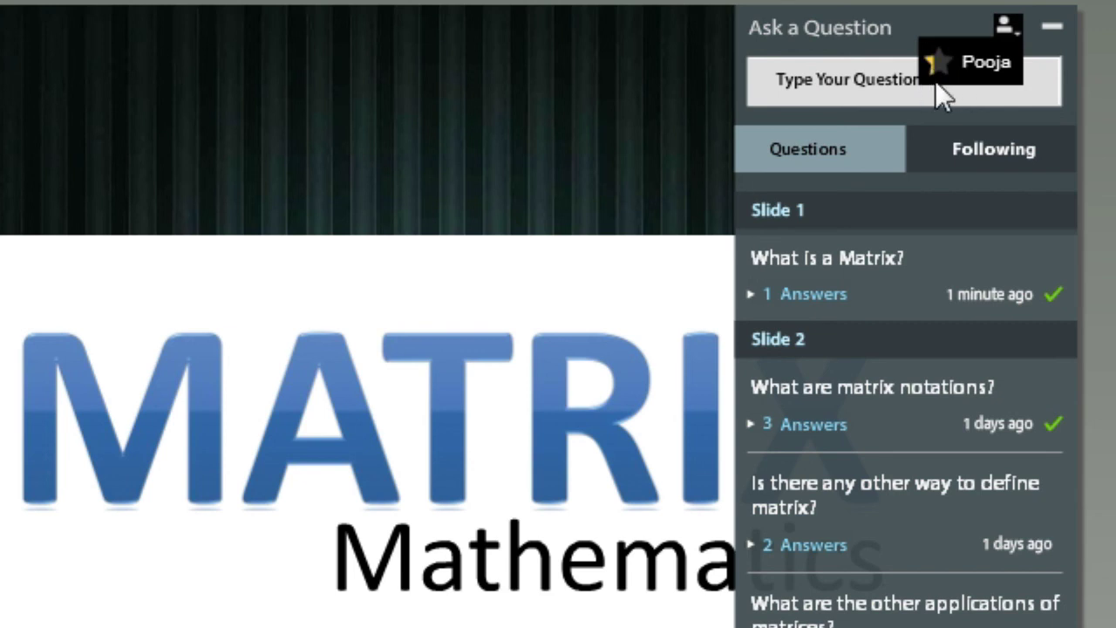
left_click(939, 61)
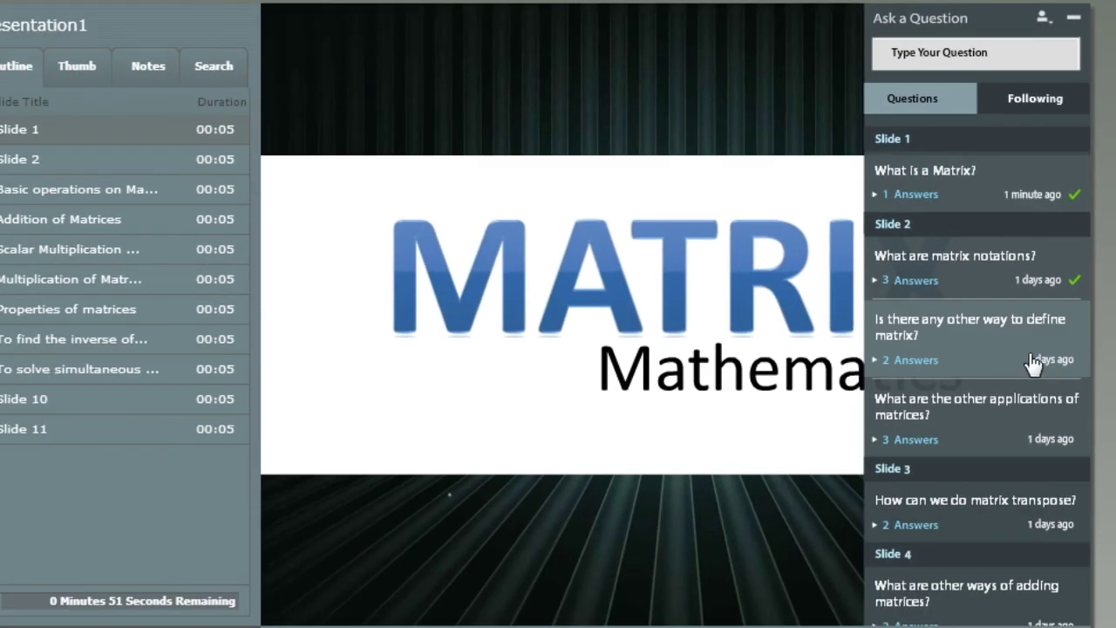
left_click(1016, 353)
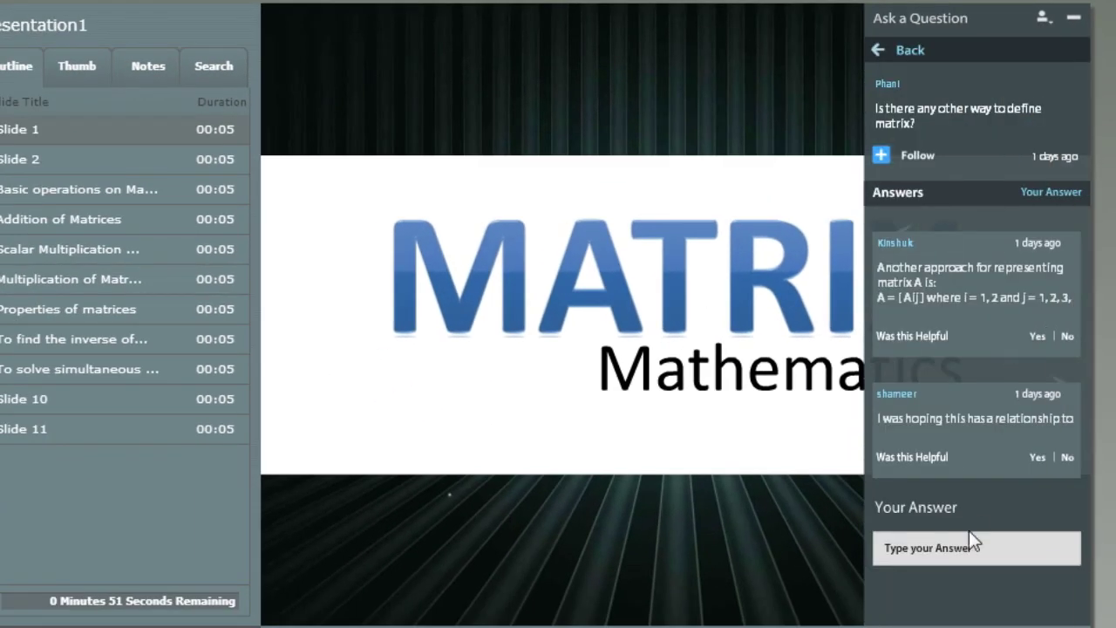
left_click(980, 563)
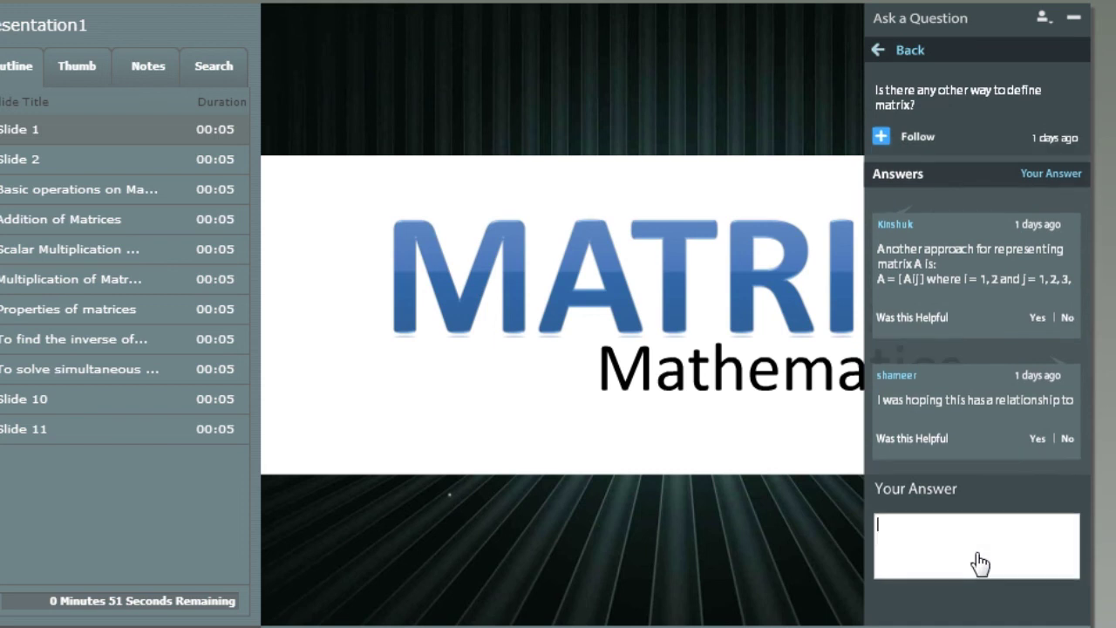
type("I don't think there's any other way...")
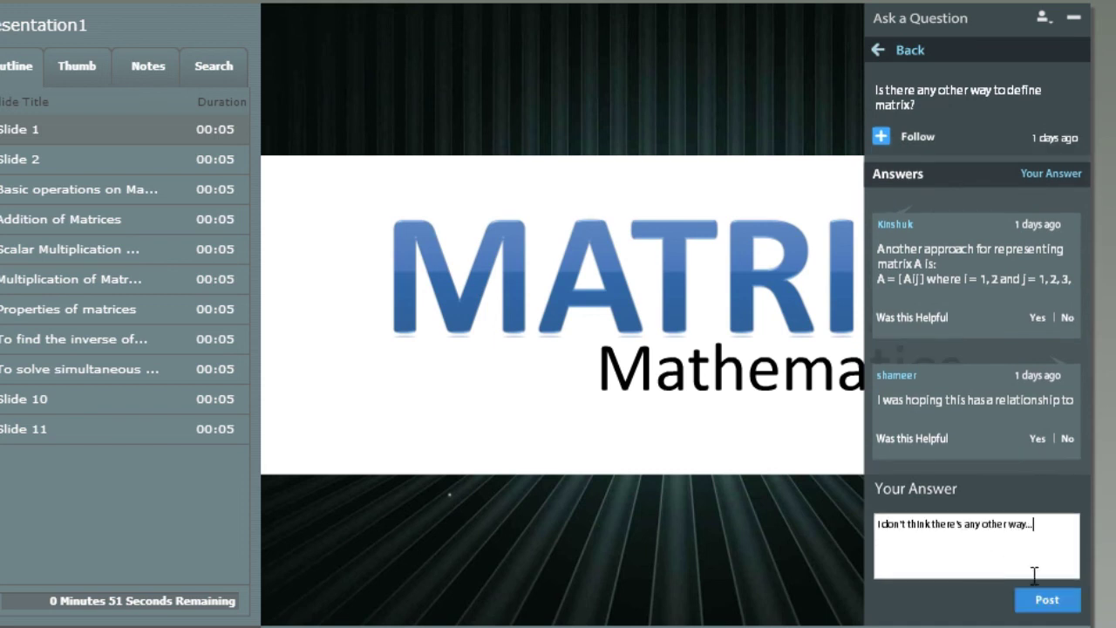
left_click(1051, 602)
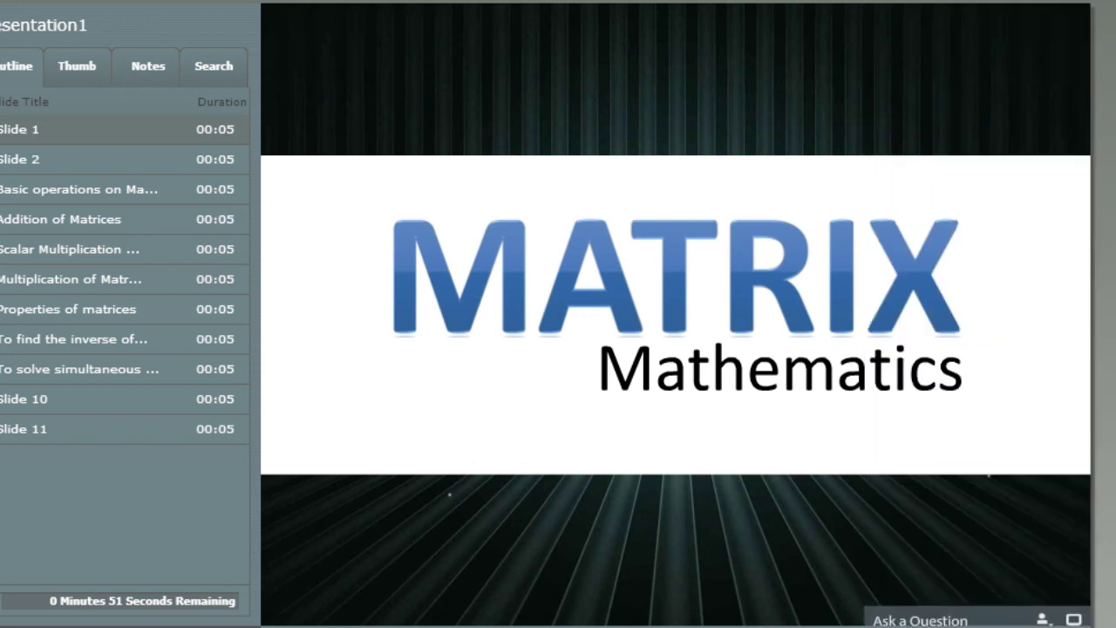
Type and post the question 'Do you find this workflow useful?' under Slide 1.
left_click(954, 551)
type("Do")
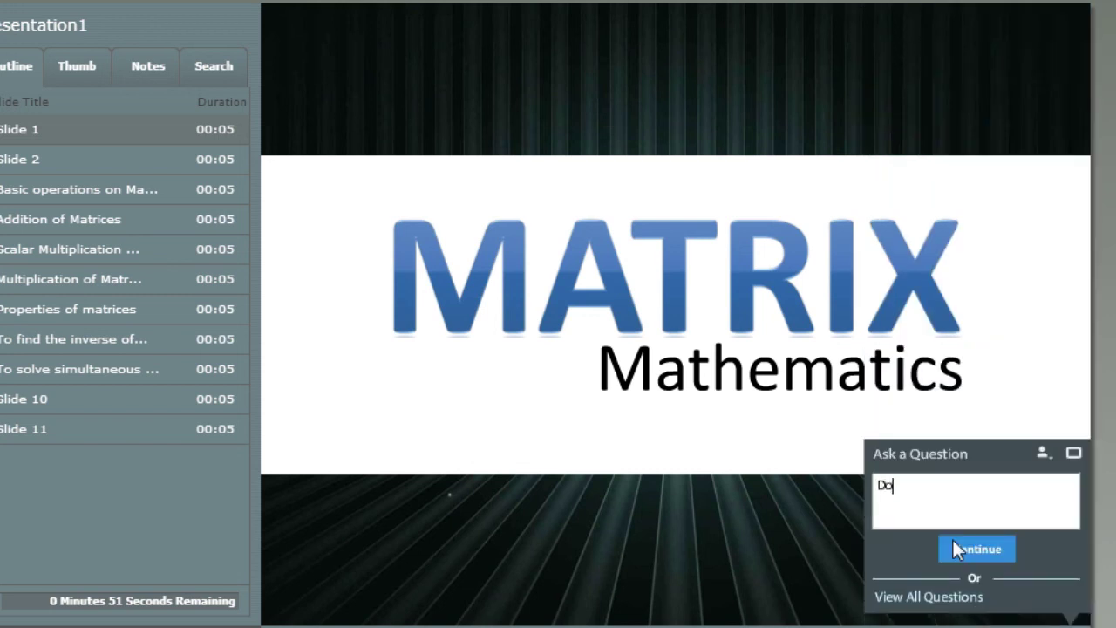
type(" you find this work")
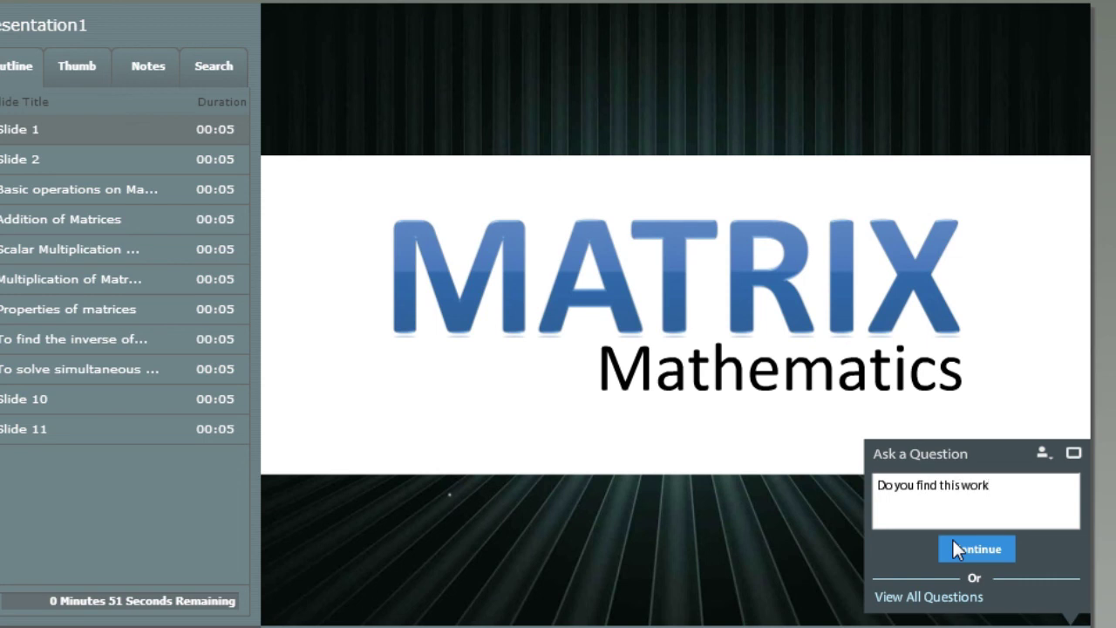
type("flow useful?")
left_click(955, 548)
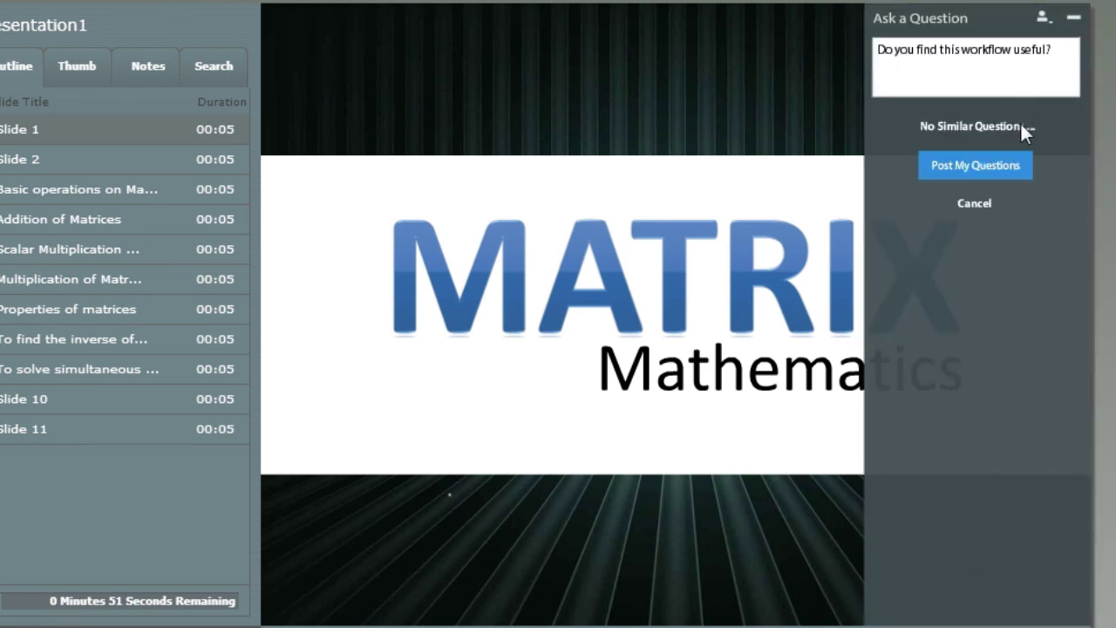
left_click(1018, 171)
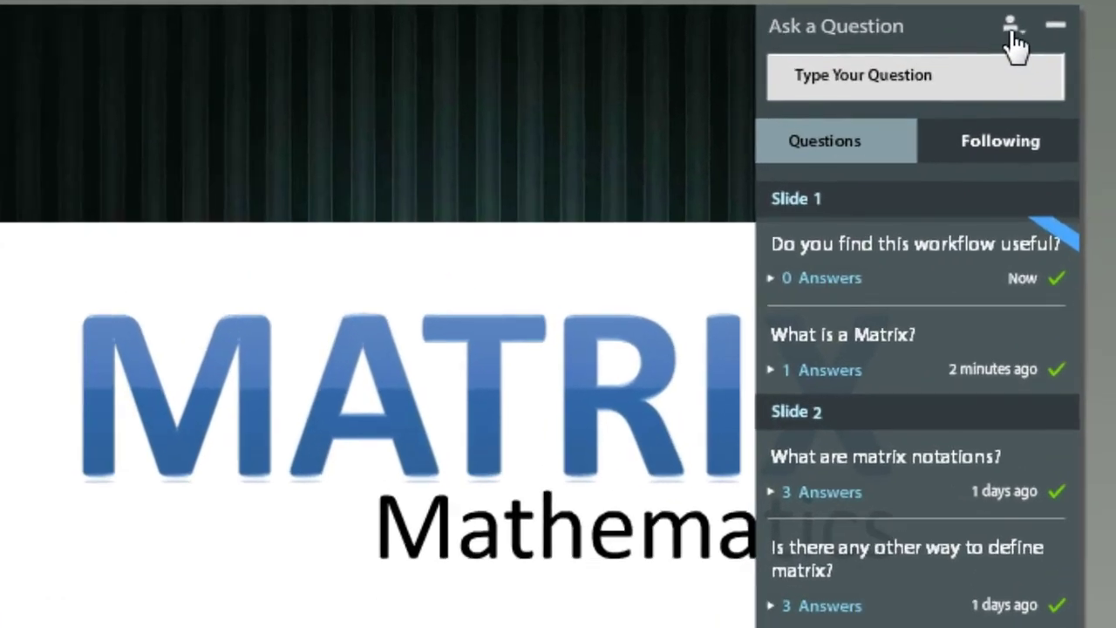
mouse_move(1011, 34)
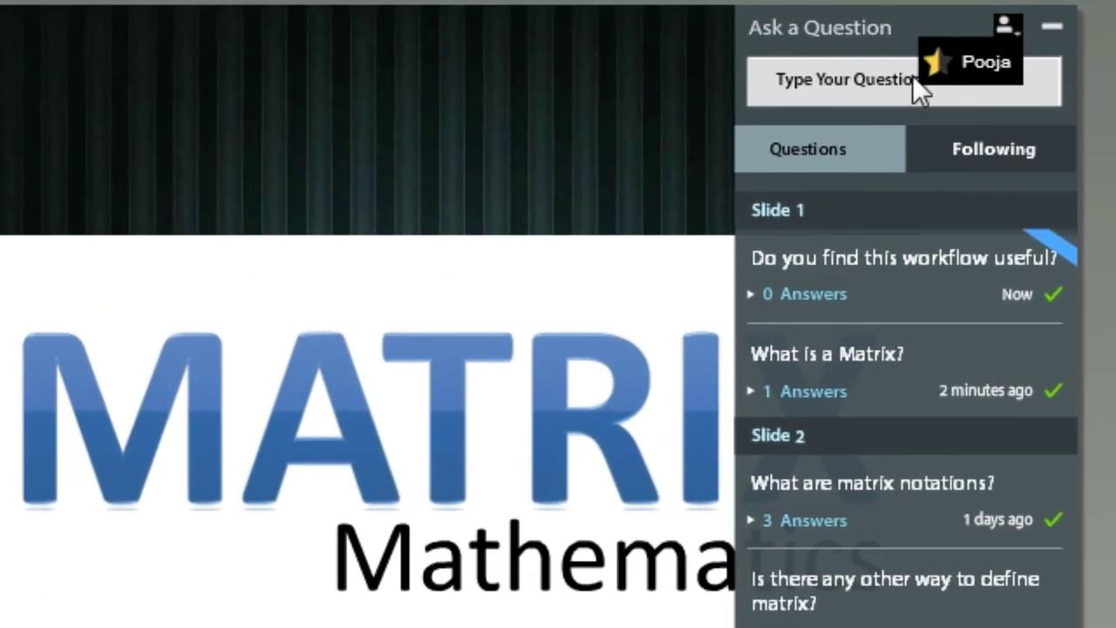